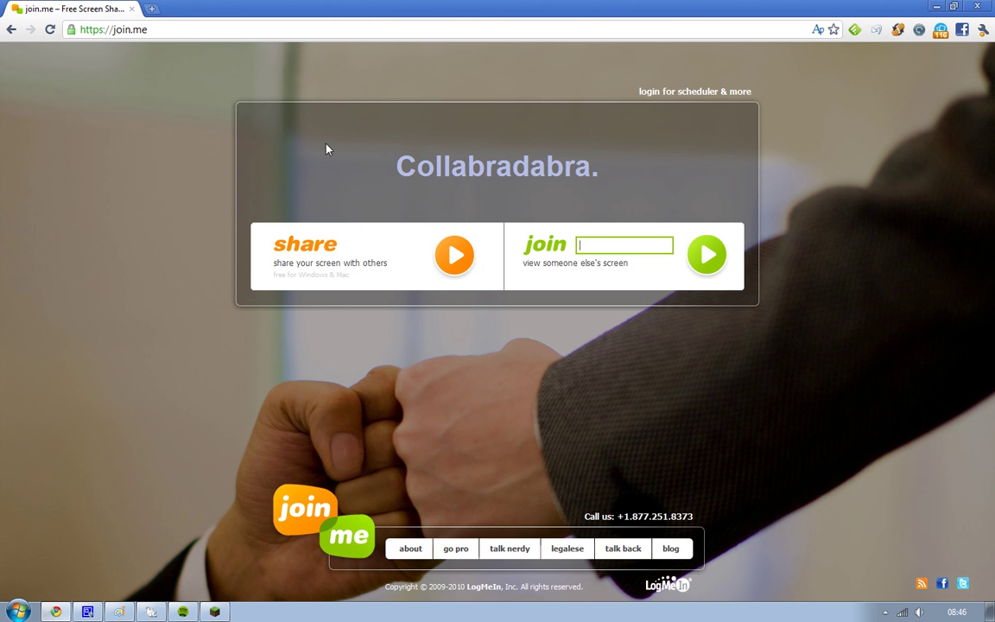
Start a join.me screen share from the website by saving and running join.me.exe.
click(471, 268)
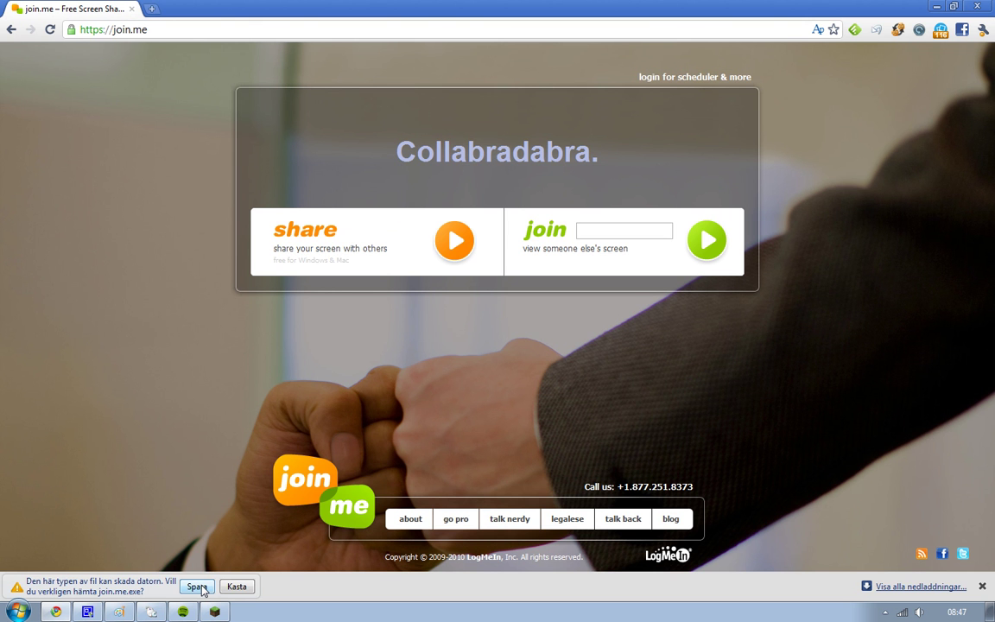
click(198, 588)
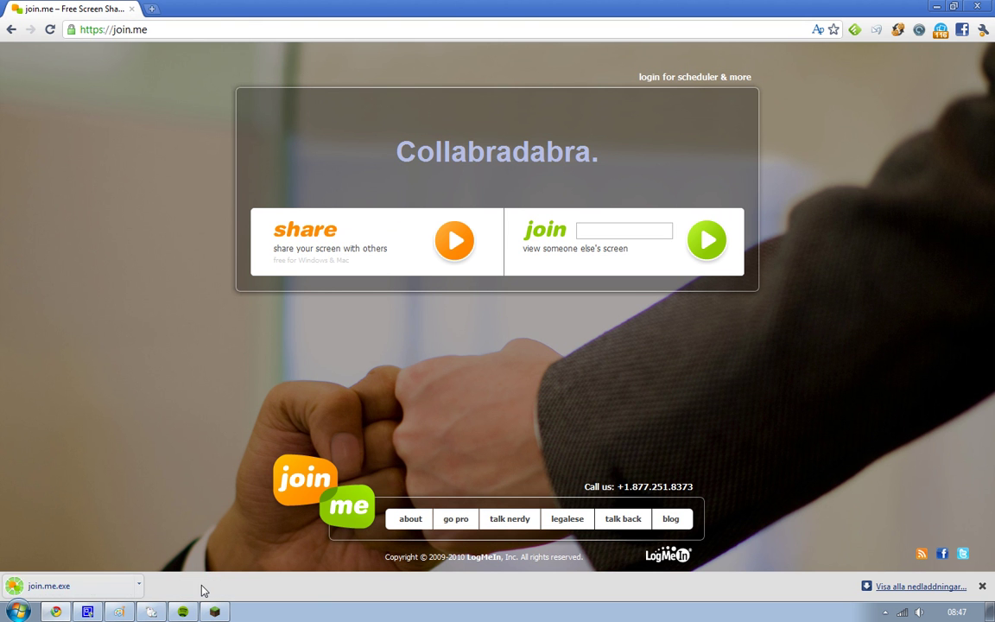
click(43, 588)
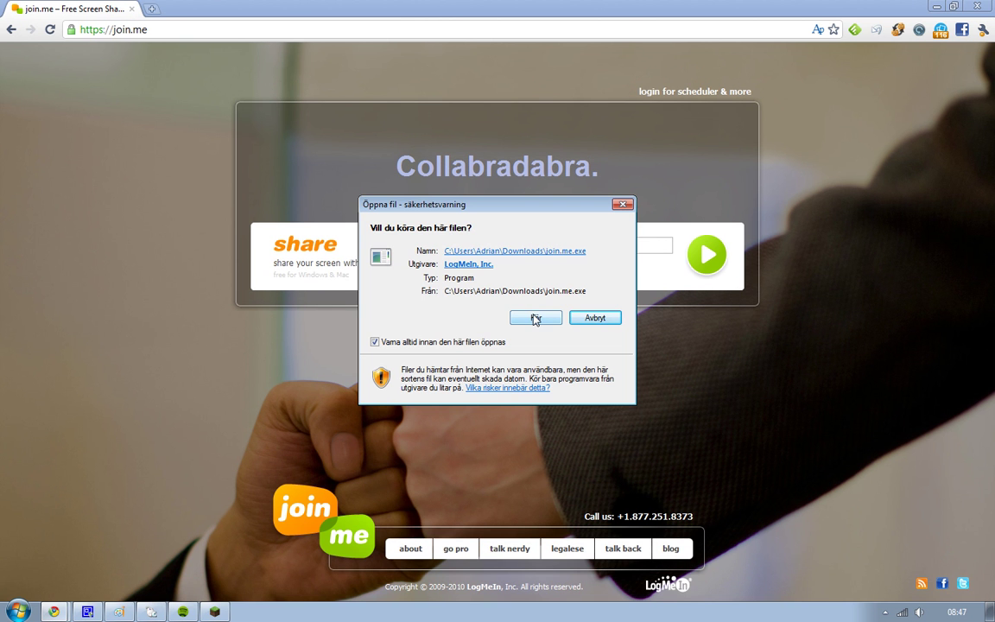
click(536, 318)
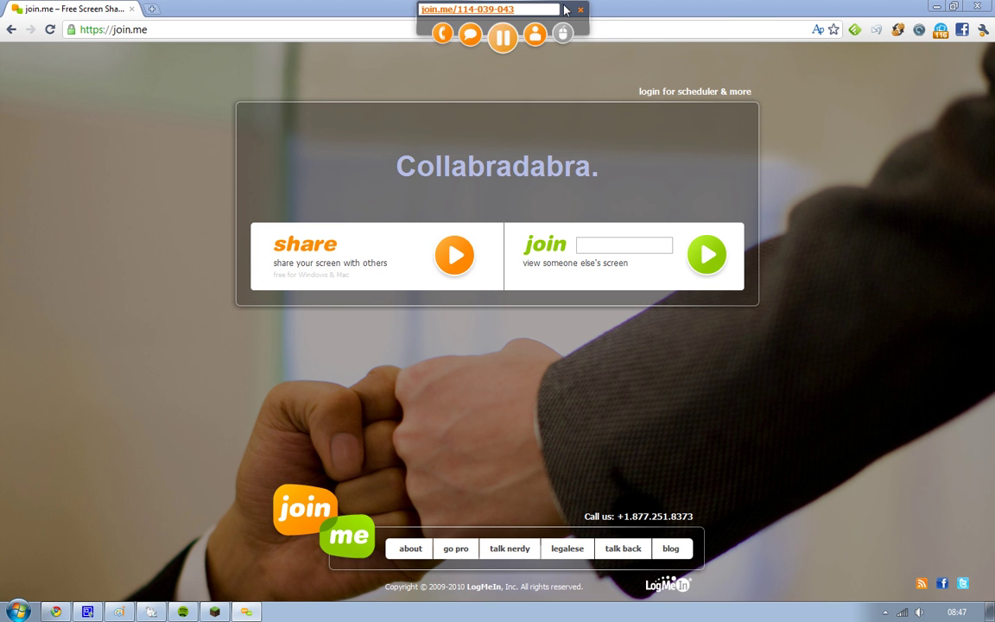
Copy the join.me session URL from the toolbar to the clipboard and wait for Viewer 1.
drag(566, 8, 584, 51)
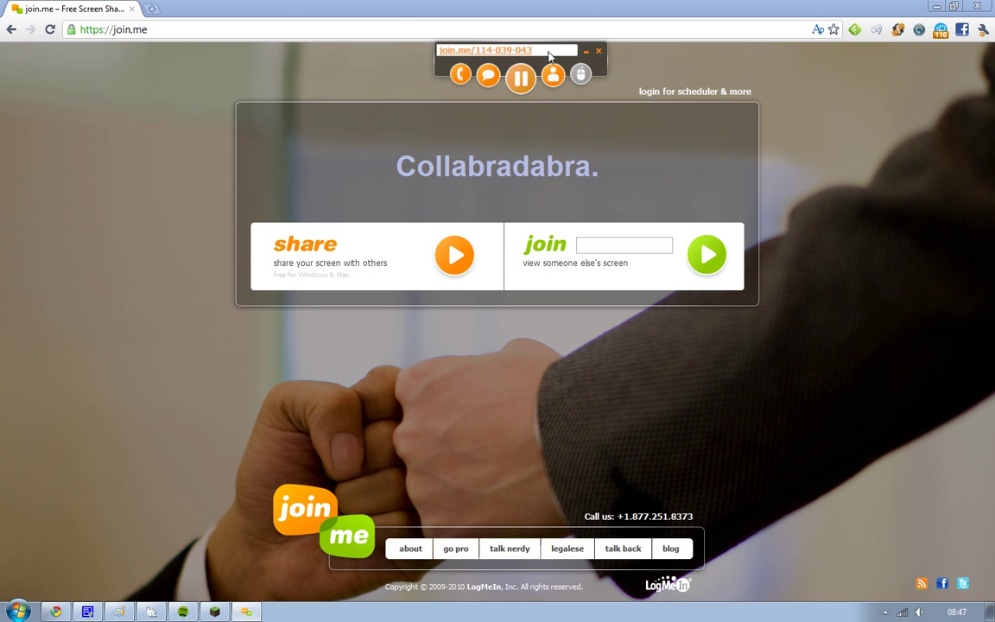
mouse_move(549, 56)
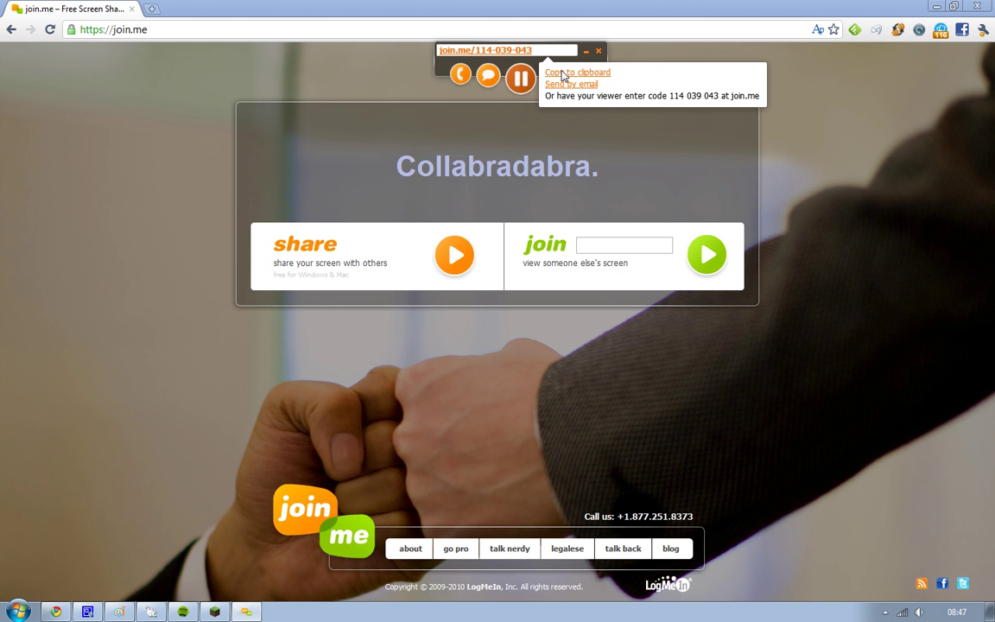
click(600, 251)
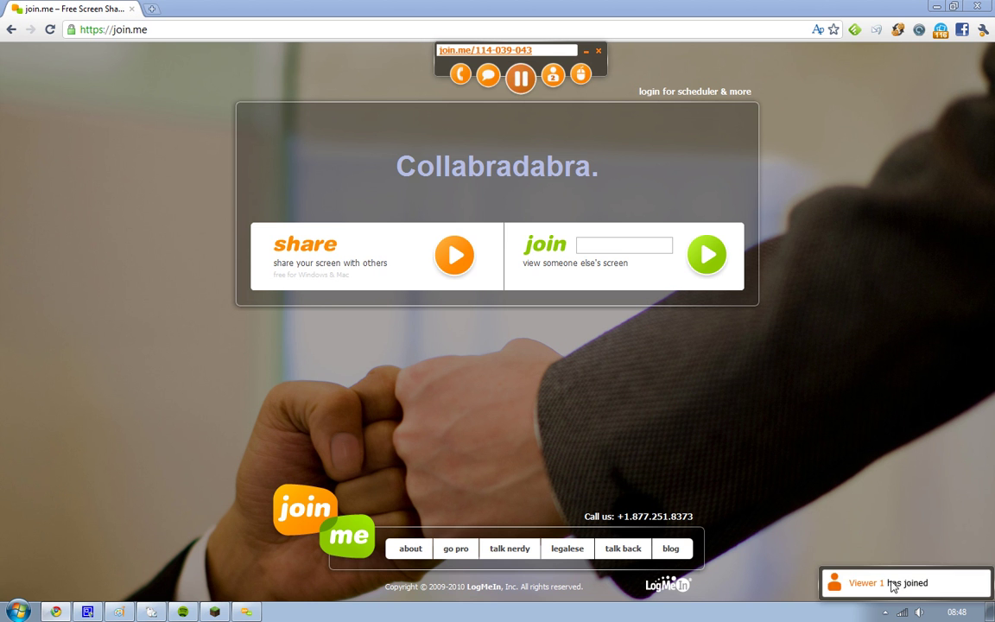
Dismiss the Viewer 1 joined notice and reposition the session toolbar beside the login link.
click(903, 593)
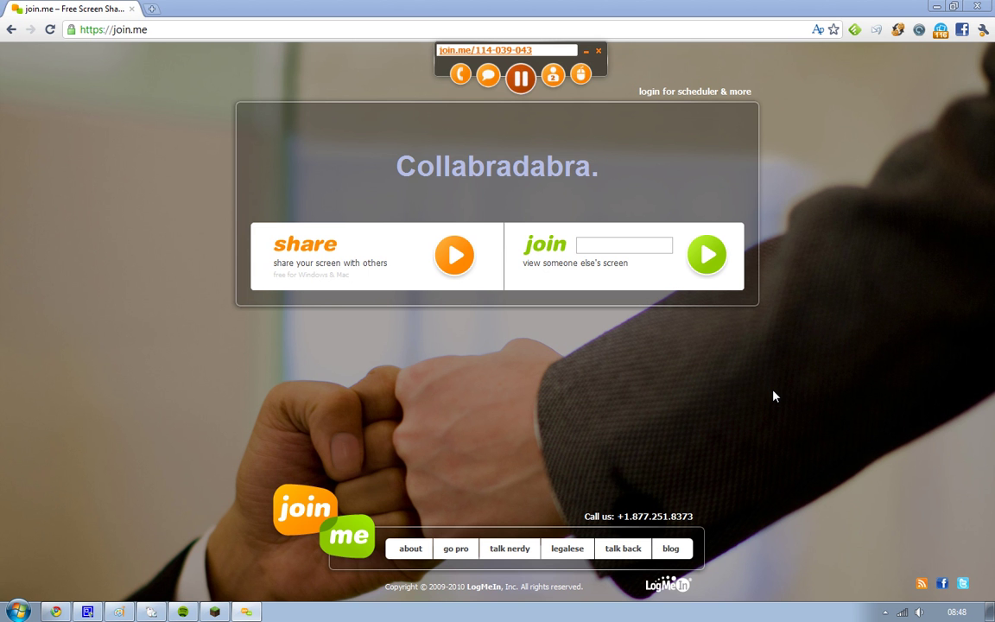
drag(584, 50, 593, 129)
click(593, 127)
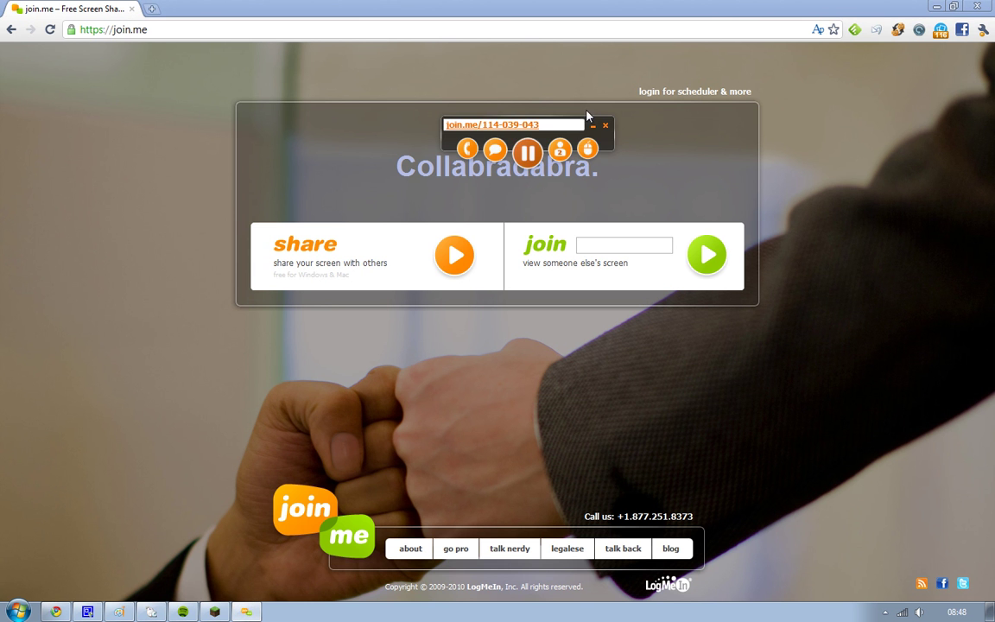
drag(603, 128, 620, 88)
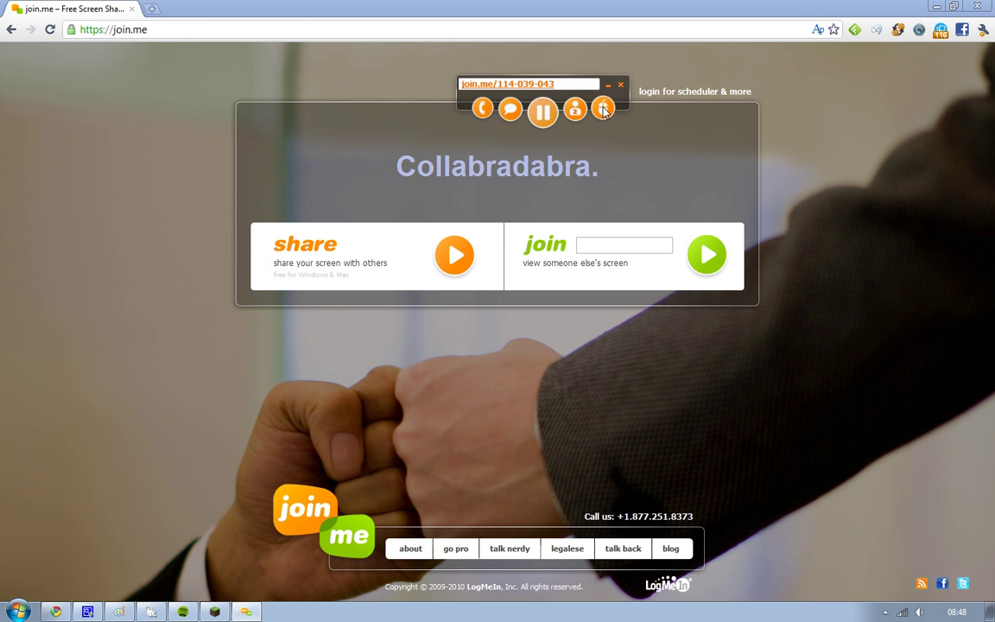
View the conference-call number and access code, then open the chat window at the upper right.
click(484, 112)
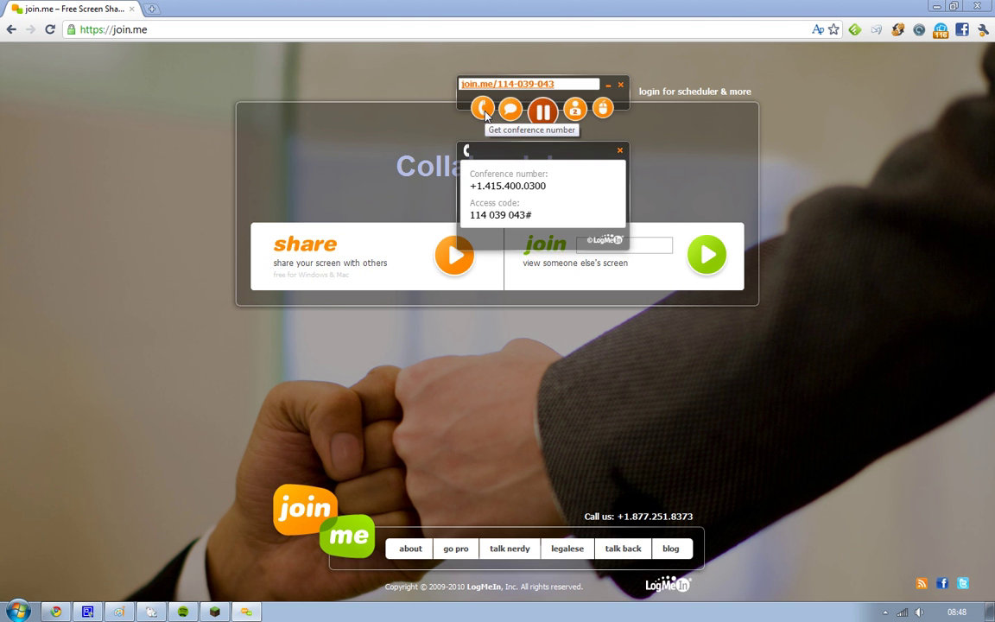
drag(516, 158, 328, 116)
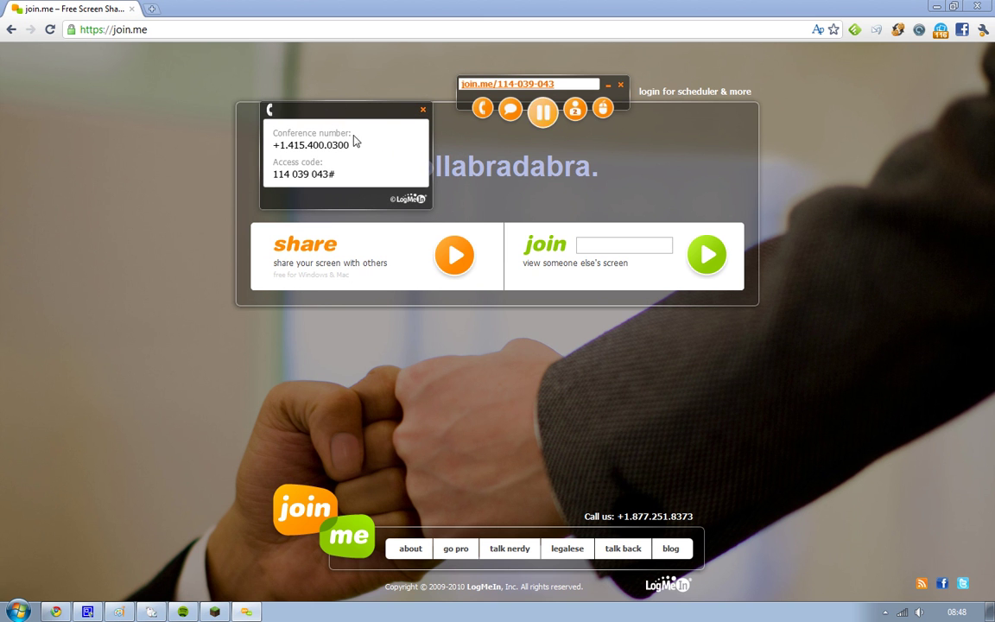
click(422, 110)
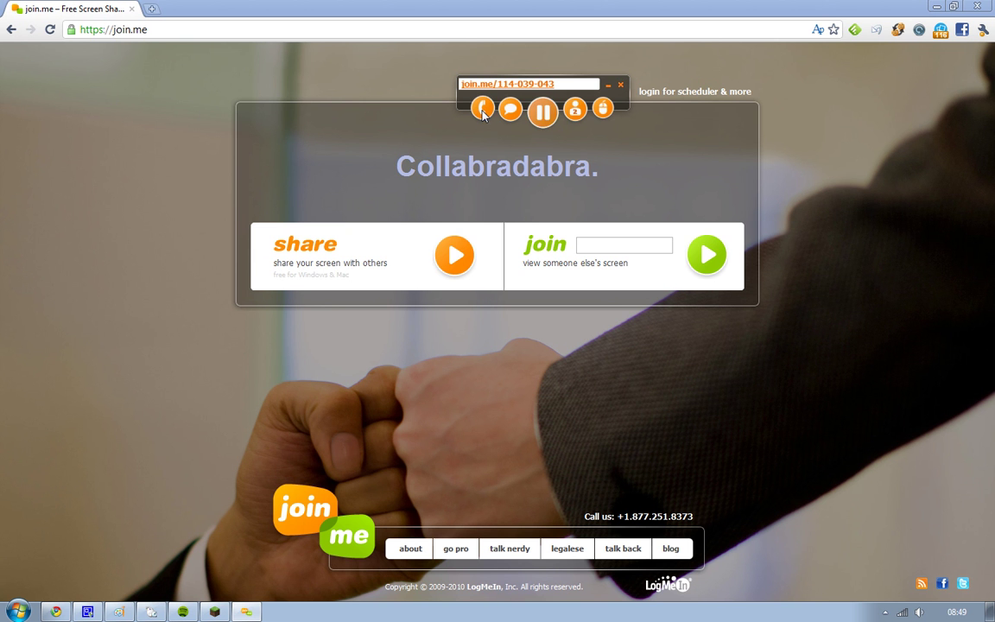
click(509, 111)
drag(529, 158, 756, 75)
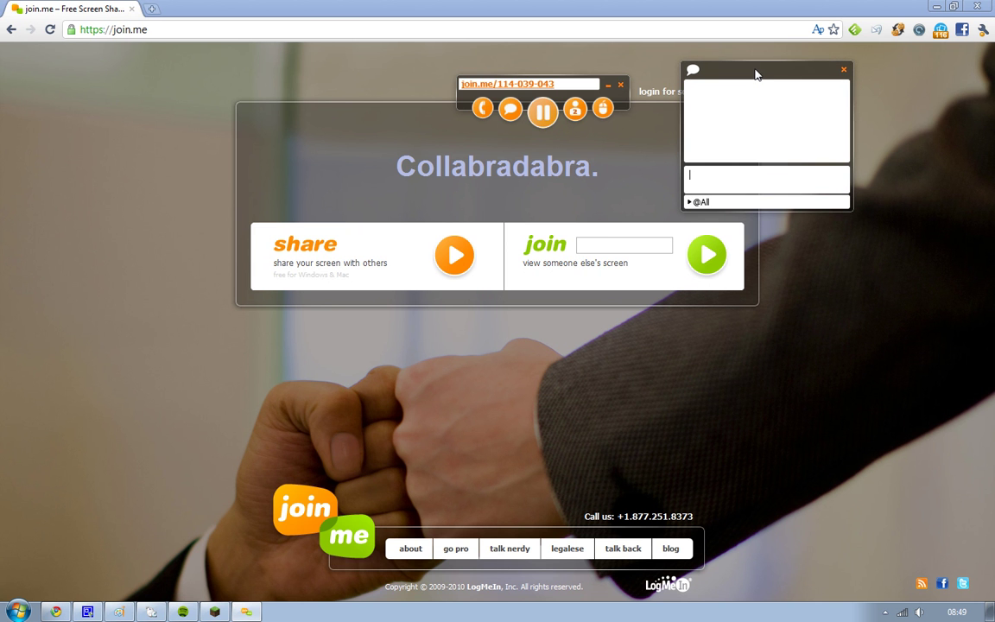
click(690, 203)
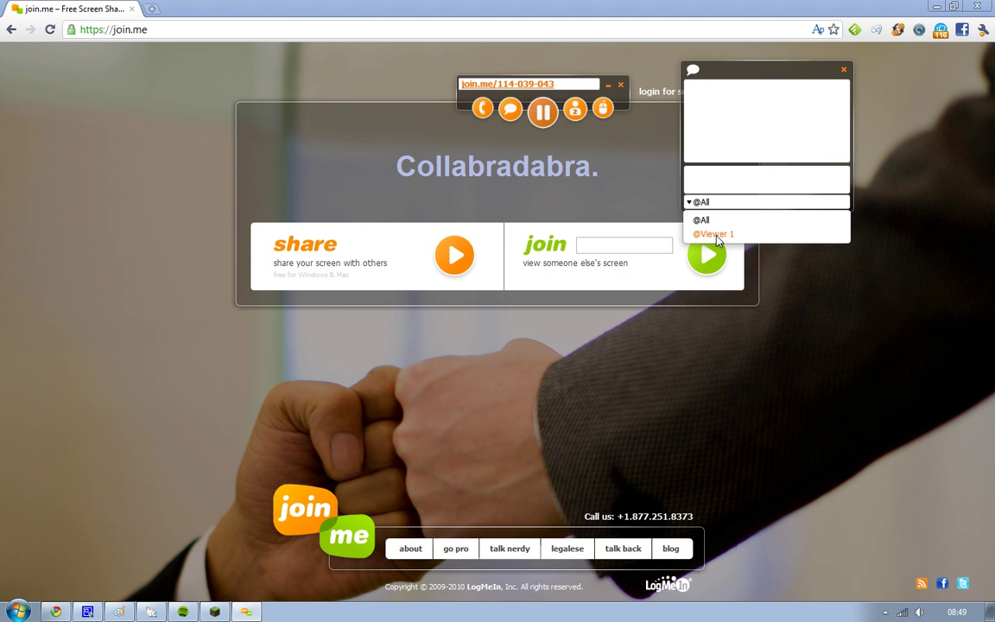
click(715, 235)
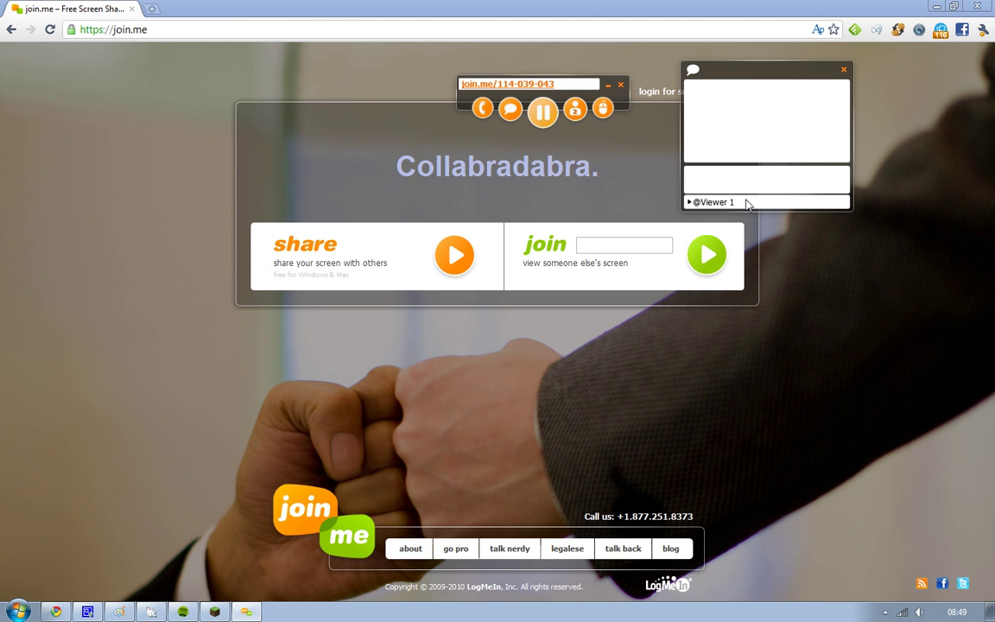
click(690, 203)
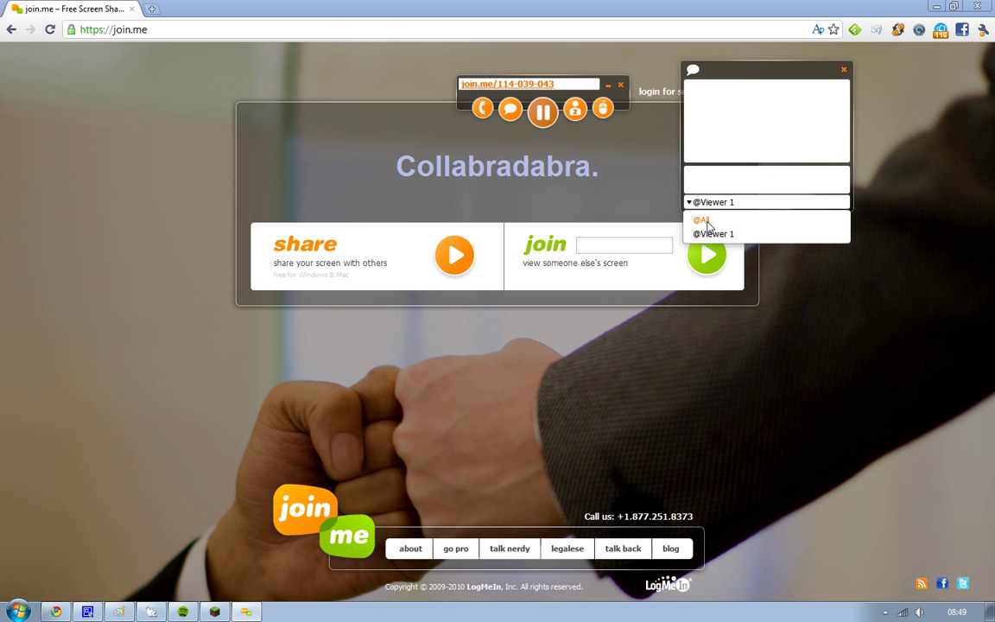
click(701, 221)
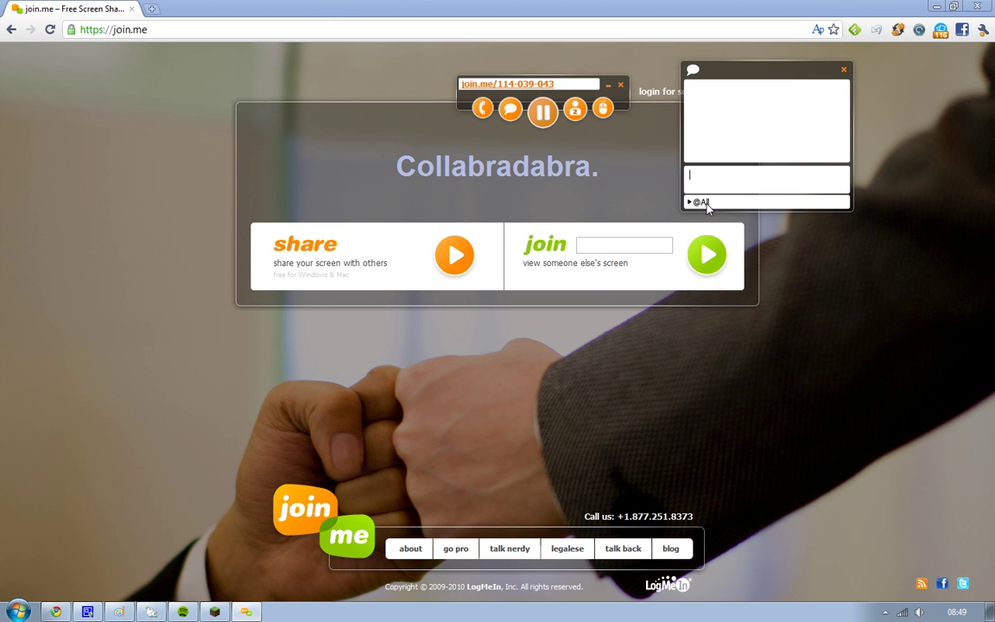
key(Return)
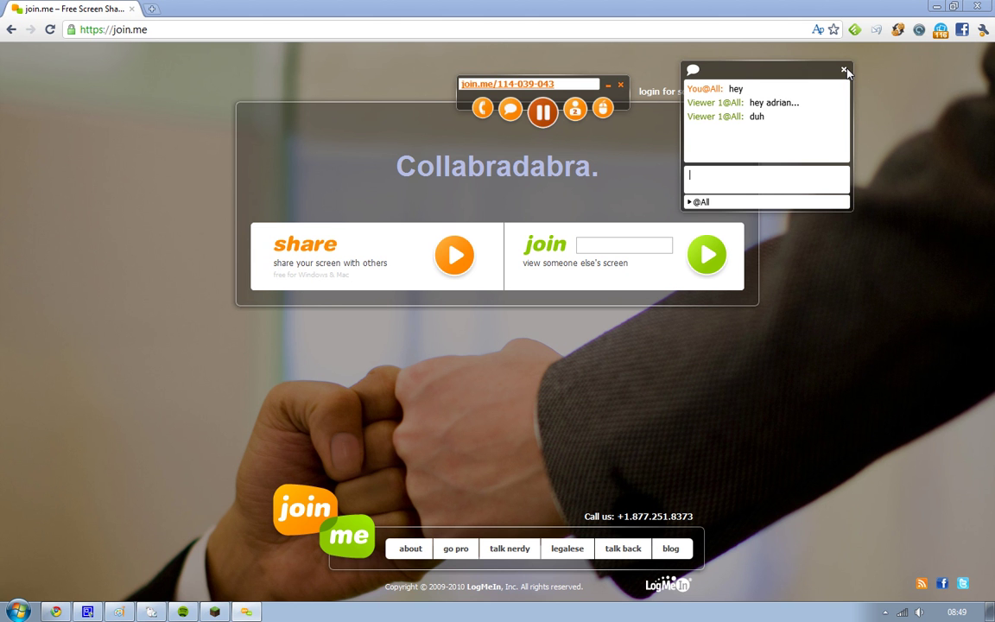
Close the chat, reopen it to read Viewer 1's replies, and close it again.
click(844, 70)
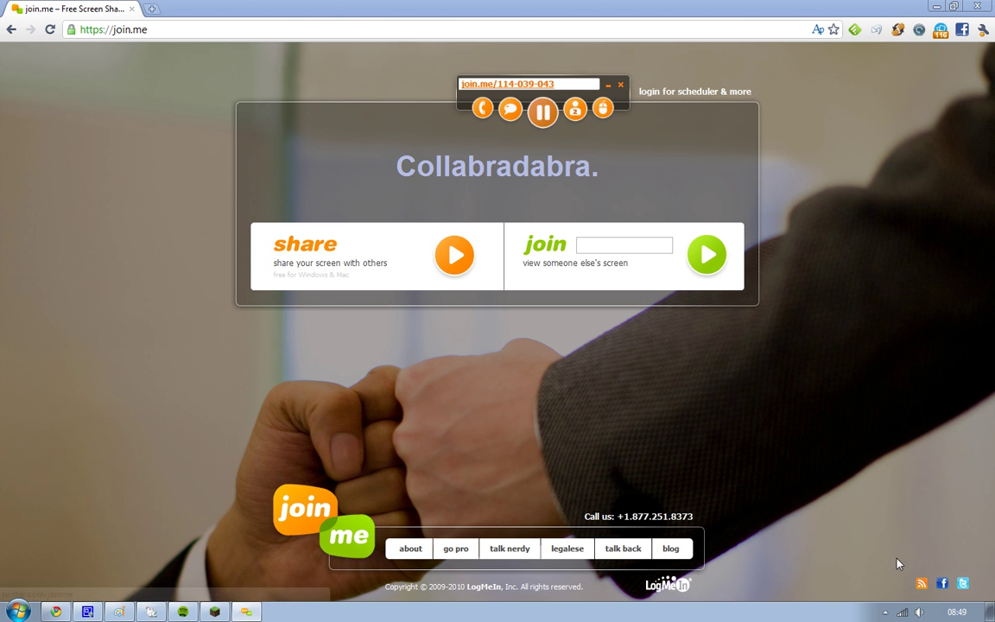
click(510, 111)
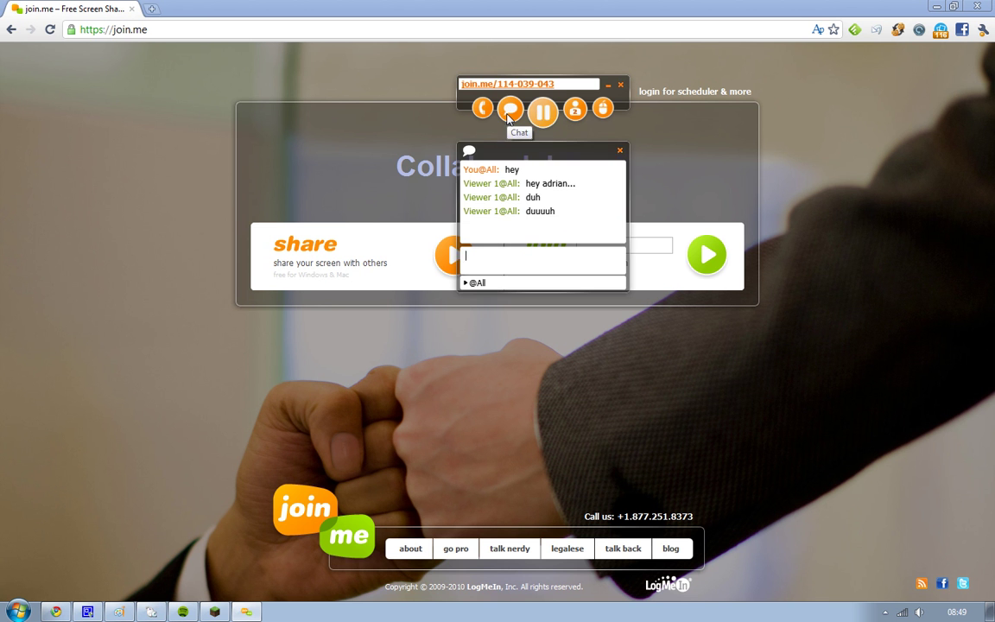
click(620, 154)
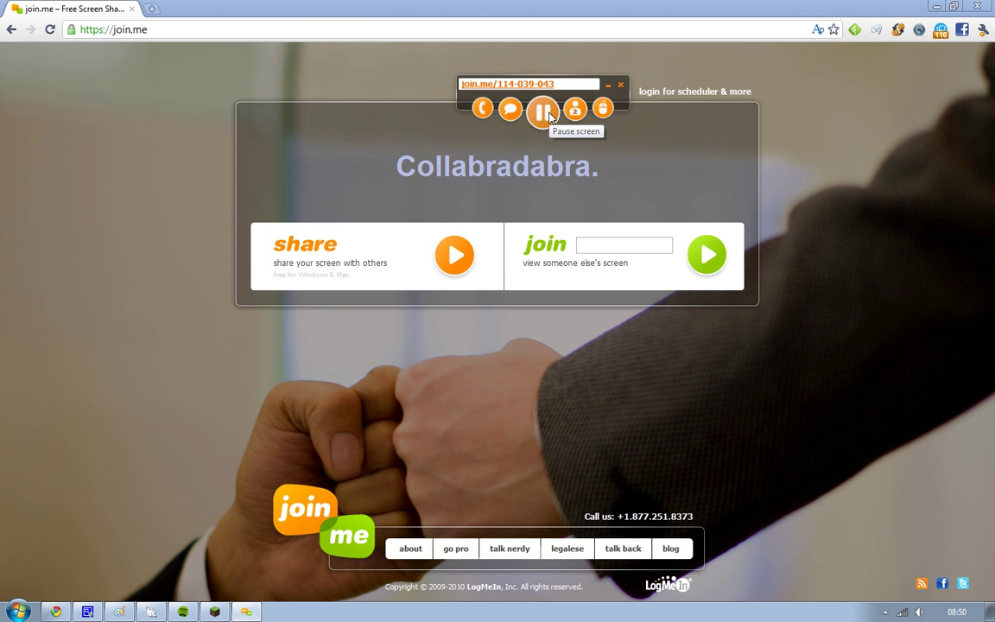
click(544, 111)
click(546, 112)
click(577, 110)
drag(571, 159, 750, 97)
click(715, 111)
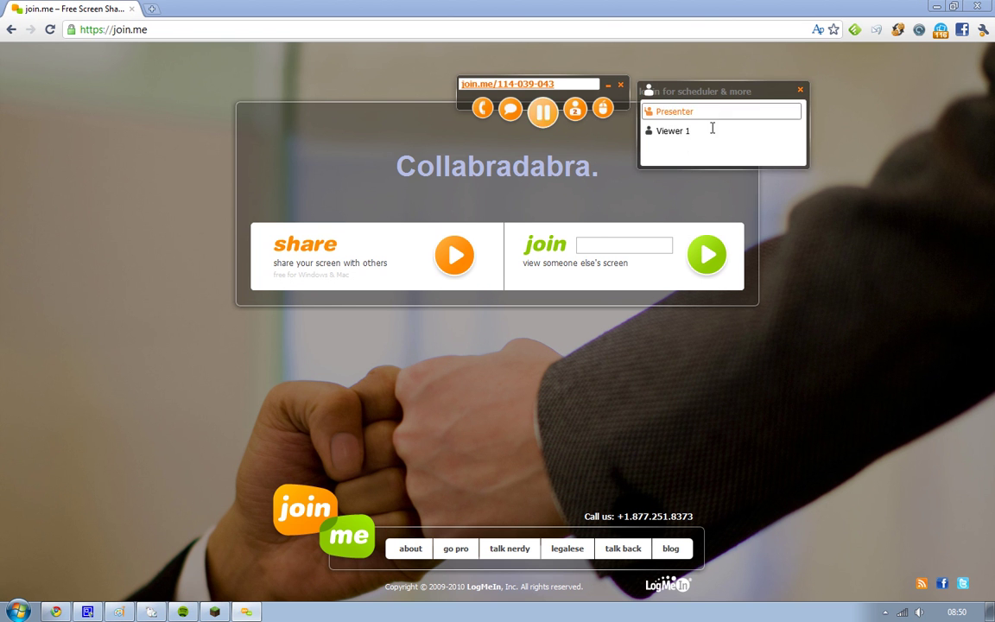
mouse_move(685, 134)
click(696, 111)
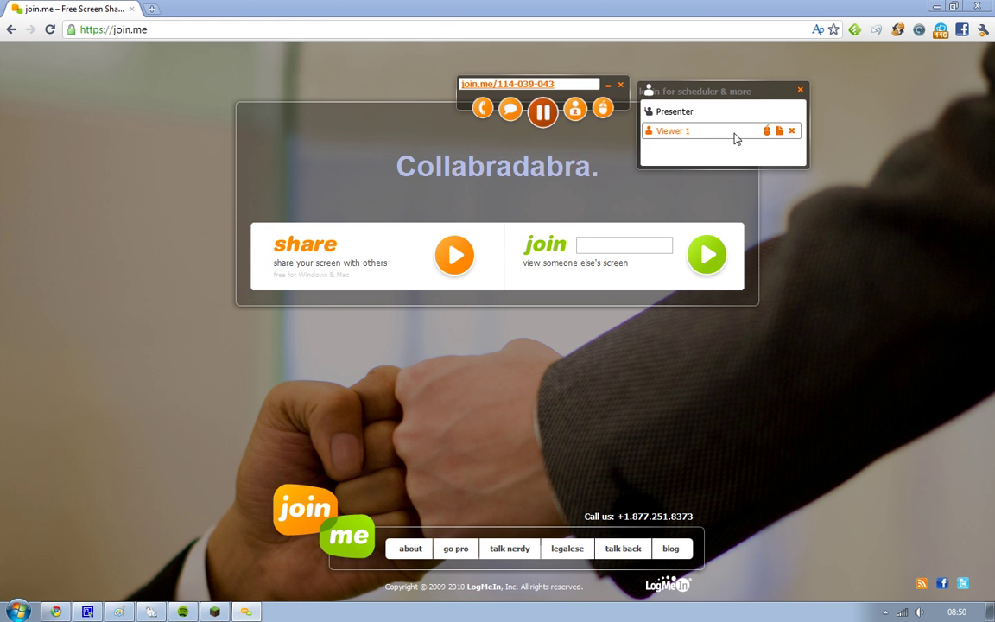
click(761, 101)
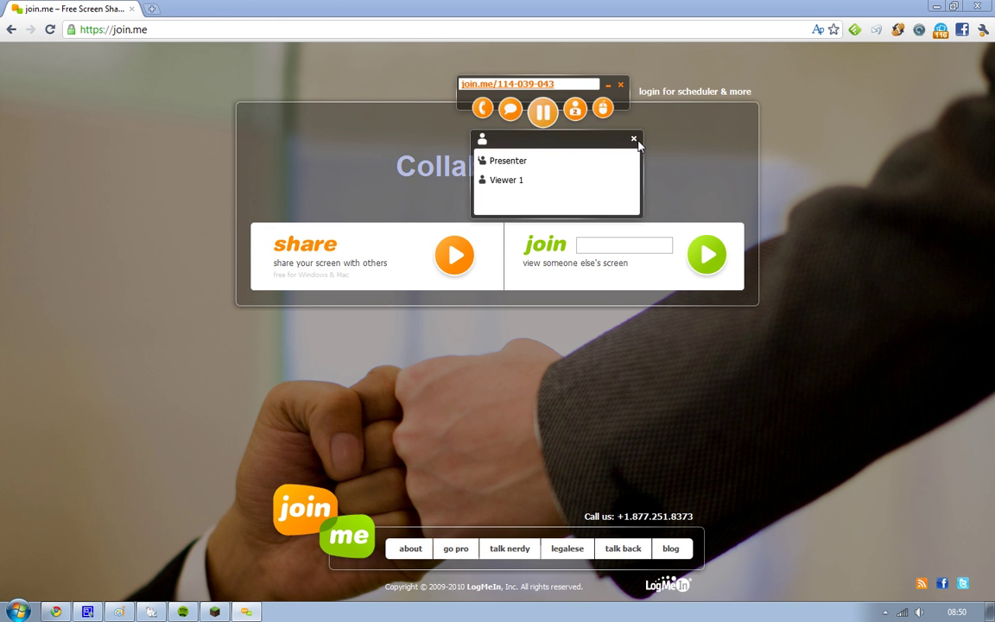
Share mouse control of the screen with Viewer 1 and show the participants list.
click(603, 108)
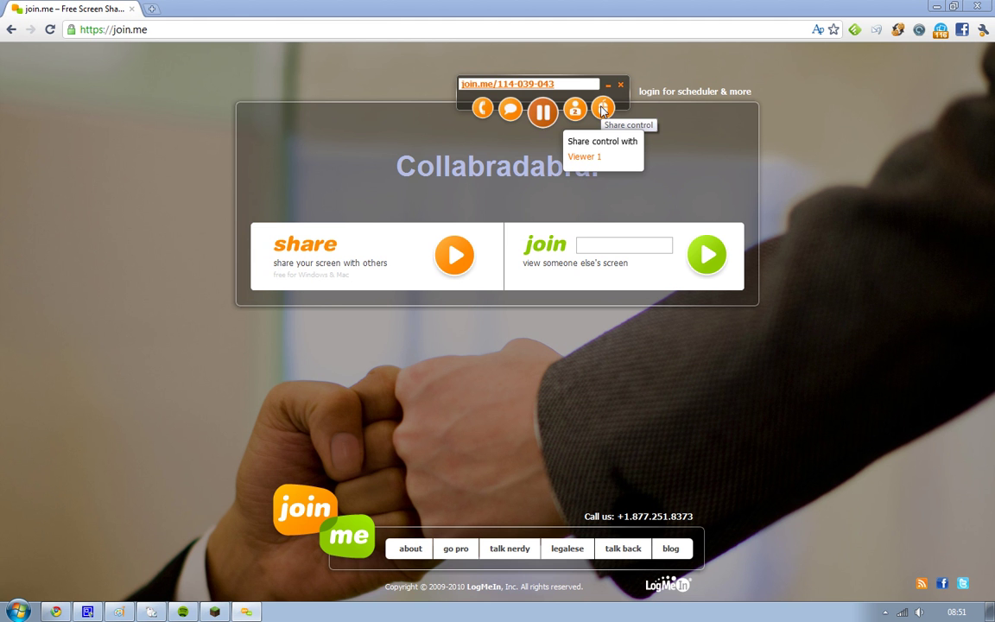
click(593, 163)
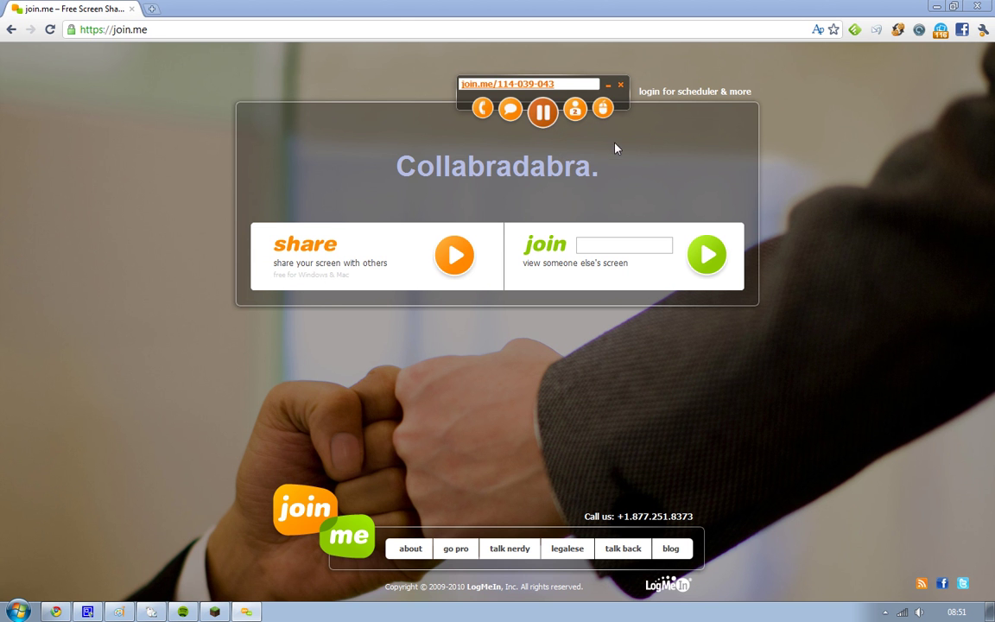
click(579, 114)
mouse_move(510, 194)
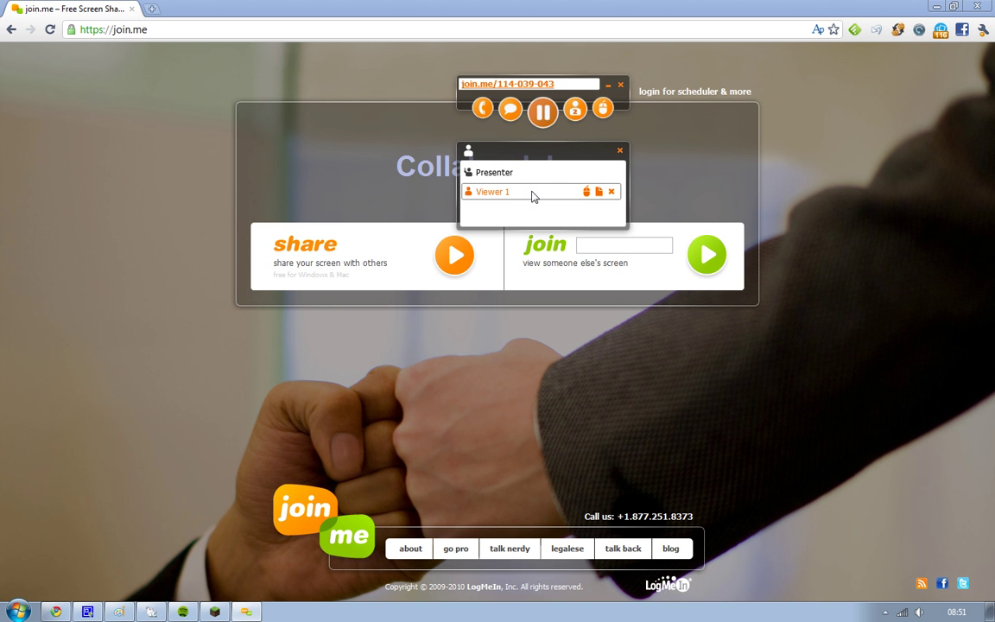
Begin sending Viewer 1 a file, cancel the Öppna dialog, and close the participants panel.
click(599, 191)
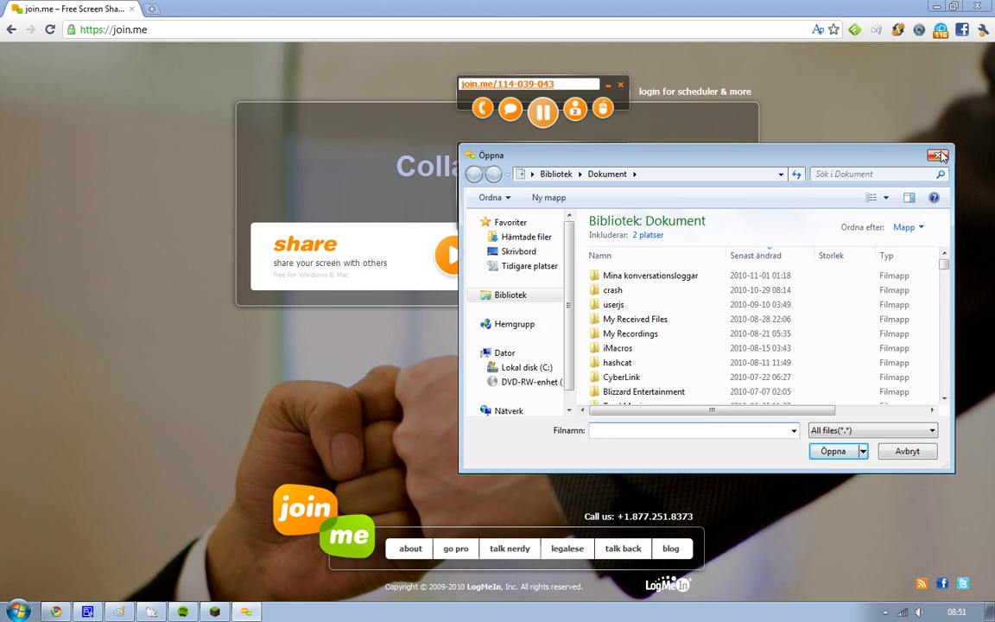
key(Escape)
drag(608, 152, 540, 186)
click(545, 185)
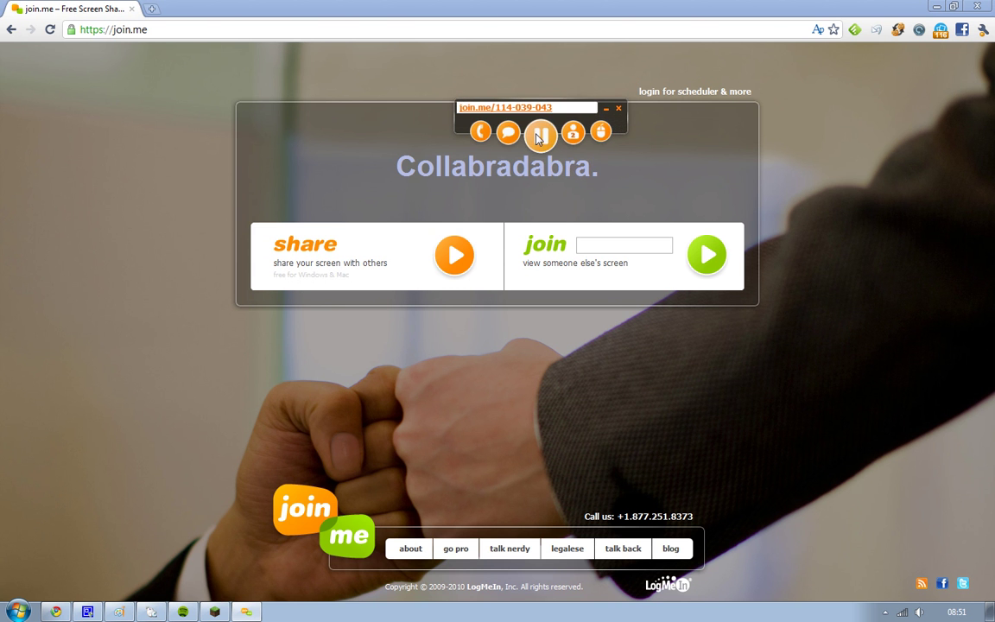
Show the 'Close join.me?' prompt from the toolbar's close X.
click(619, 109)
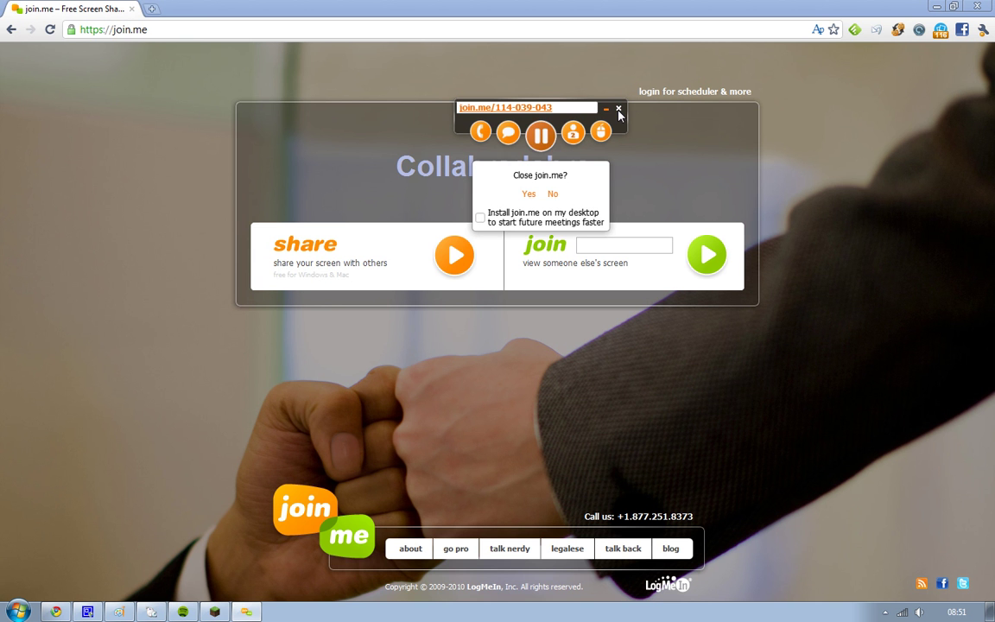